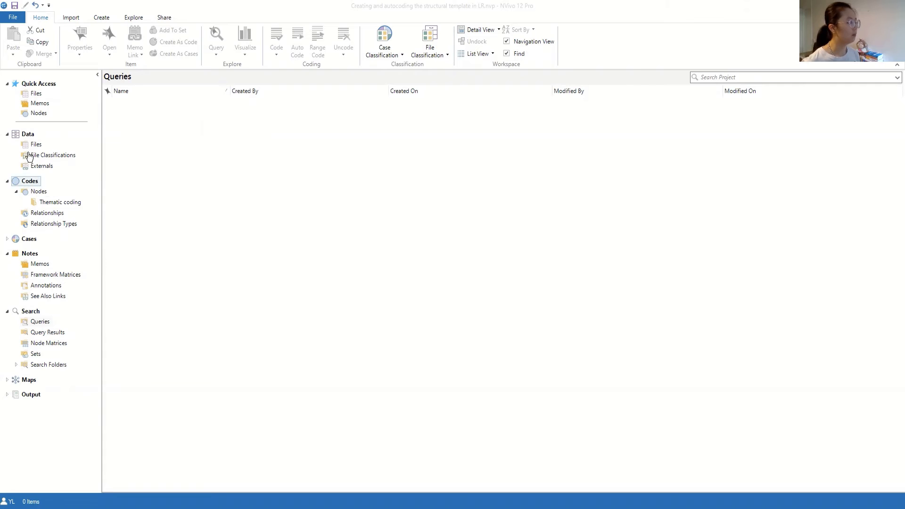
# Open the Files list and open the document Gender Justice and Policy Paradigm to read it
pyautogui.click(35, 145)
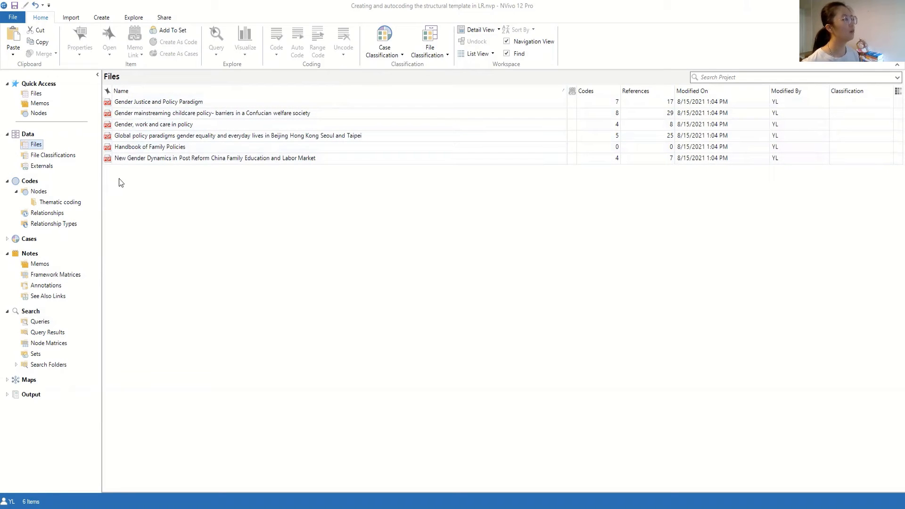
pyautogui.click(133, 103)
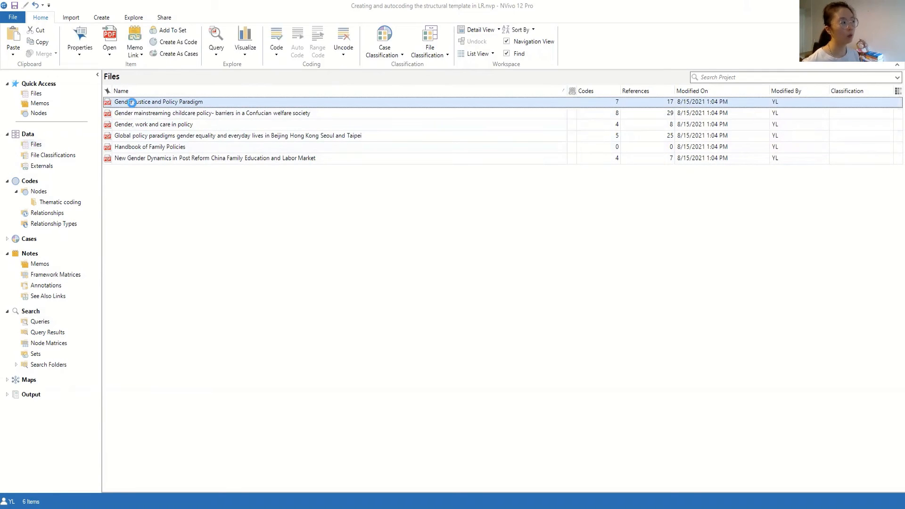
pyautogui.scroll(4, 624, 247)
pyautogui.scroll(-5, 624, 252)
pyautogui.scroll(-5, 607, 282)
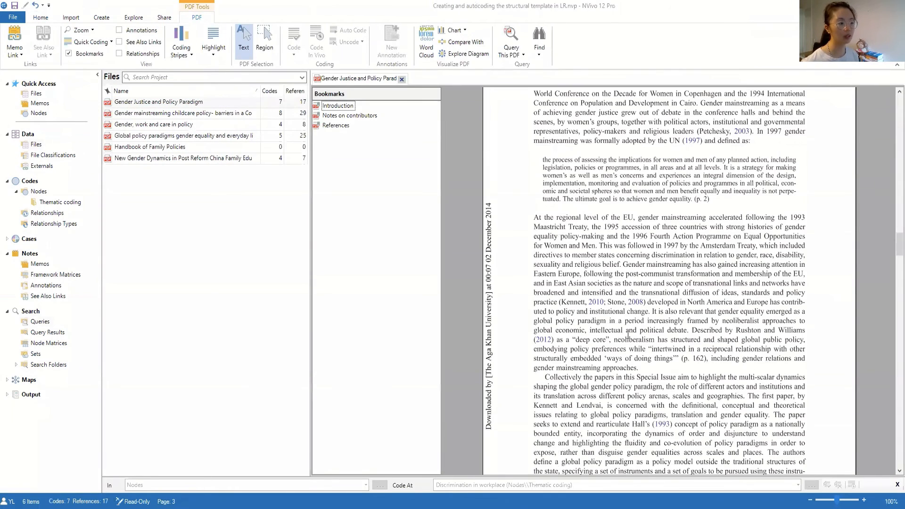
# Select the passage on Eastern Europe and East Asian policy diffusion and code it to the recent node work-life balance
pyautogui.moveTo(564, 283); pyautogui.dragTo(617, 303)
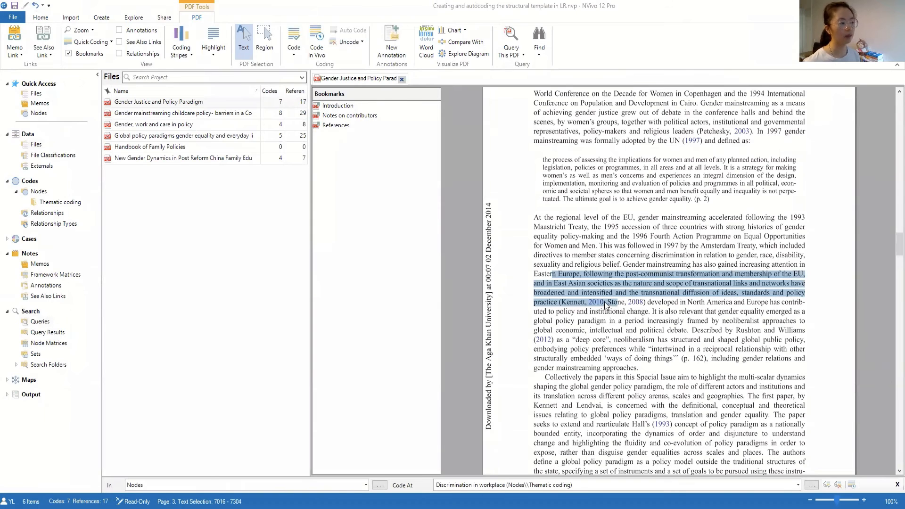
pyautogui.rightClick(573, 285)
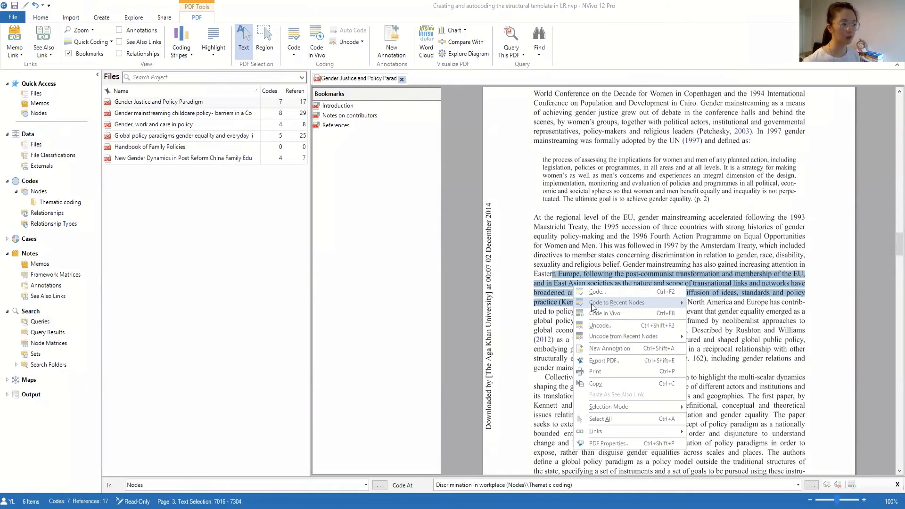
pyautogui.moveTo(626, 304)
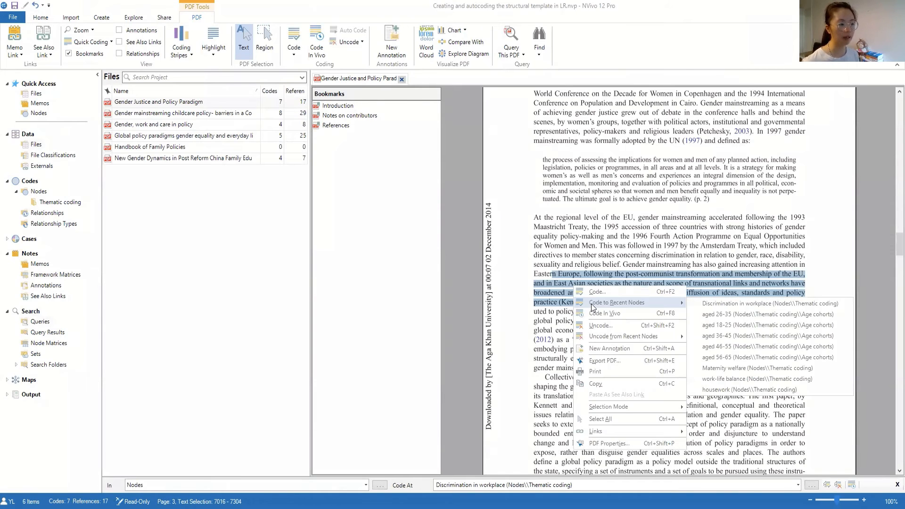
pyautogui.click(724, 378)
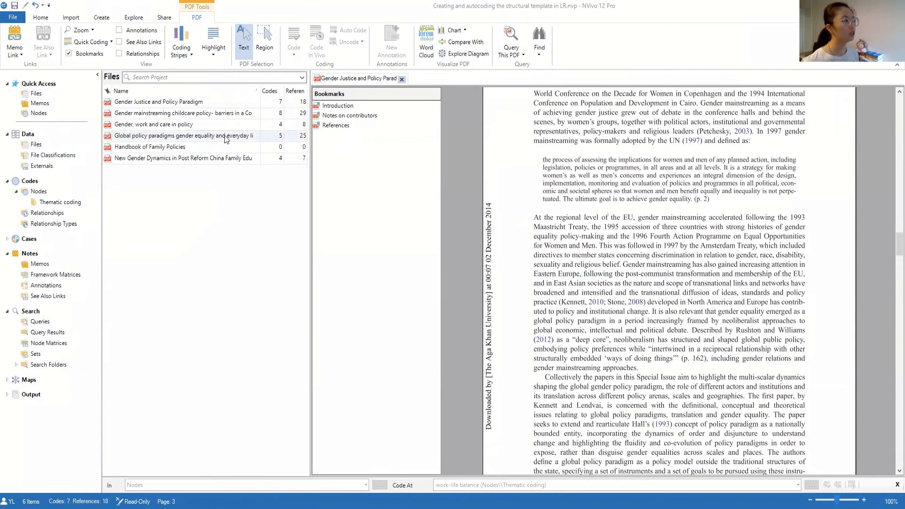
# Review the other documents in the Files list
pyautogui.click(179, 103)
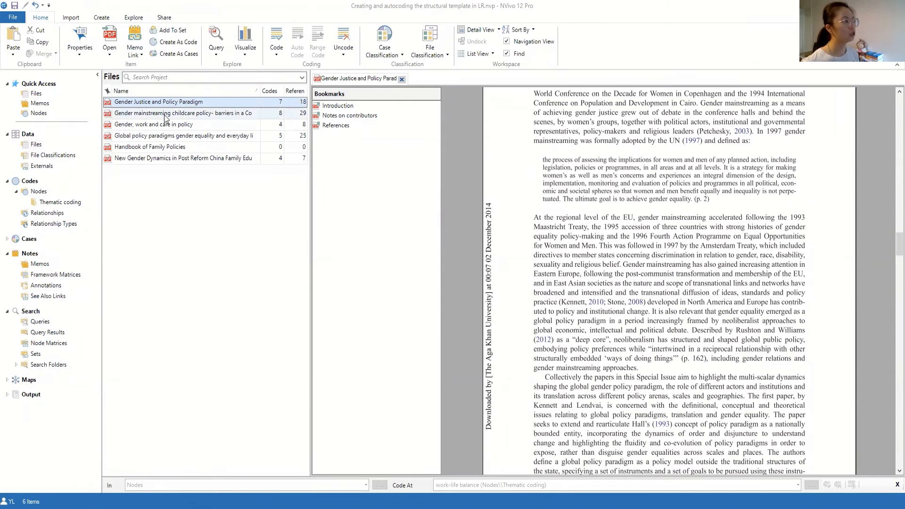
pyautogui.click(163, 124)
pyautogui.click(156, 146)
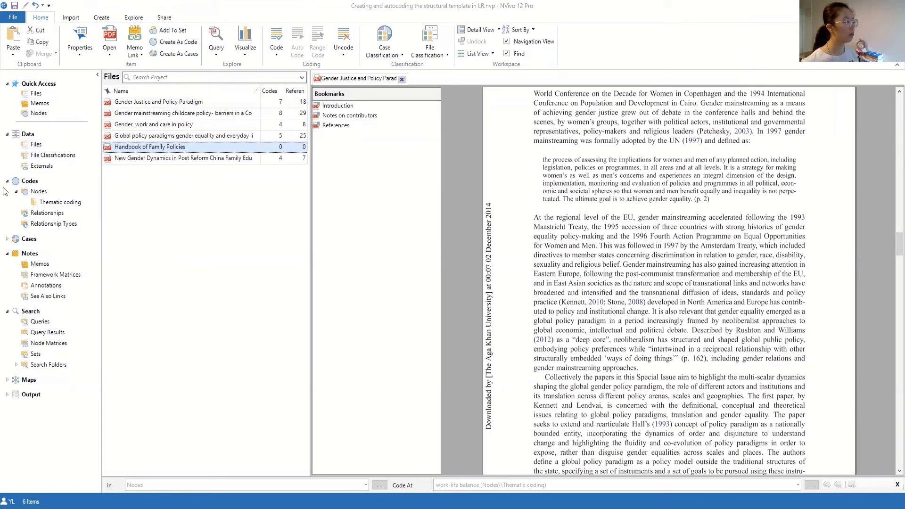
# Open the Thematic coding node folder, review its nodes and expand Age cohorts to see its child nodes
pyautogui.click(36, 192)
pyautogui.click(36, 201)
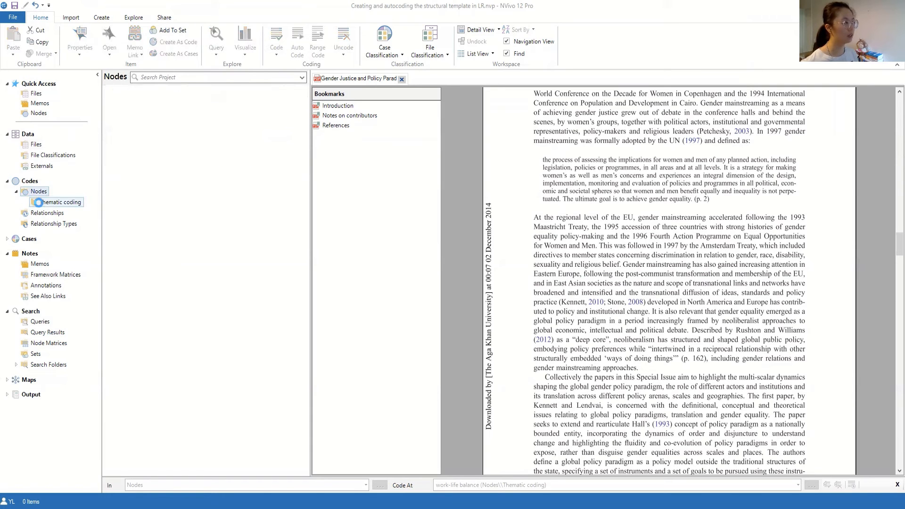
pyautogui.click(108, 102)
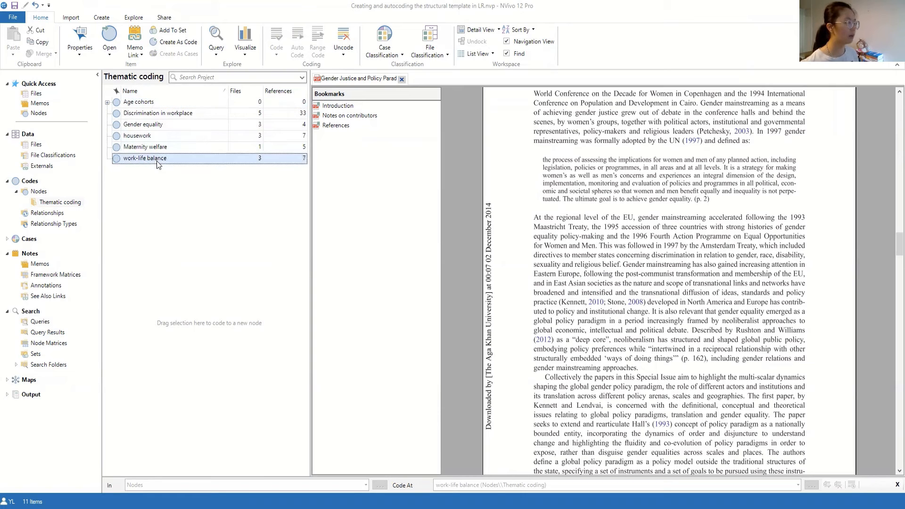
pyautogui.click(149, 138)
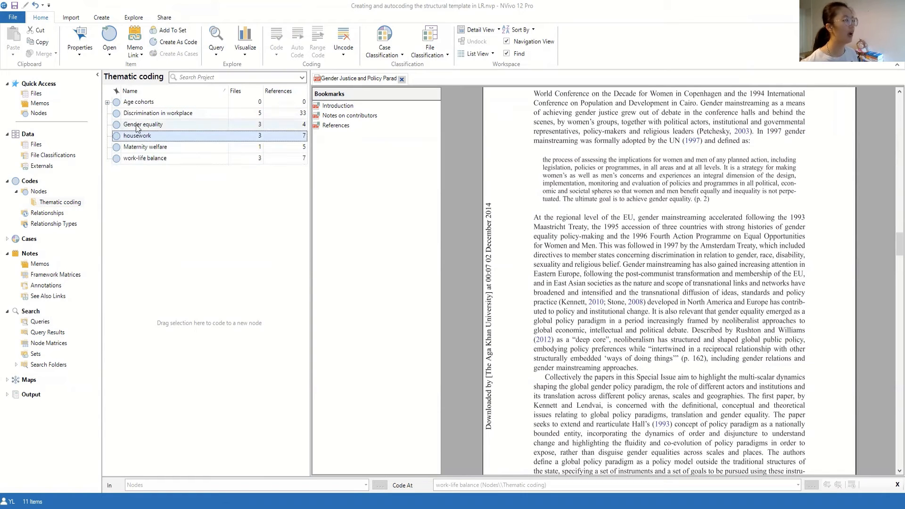
pyautogui.click(138, 126)
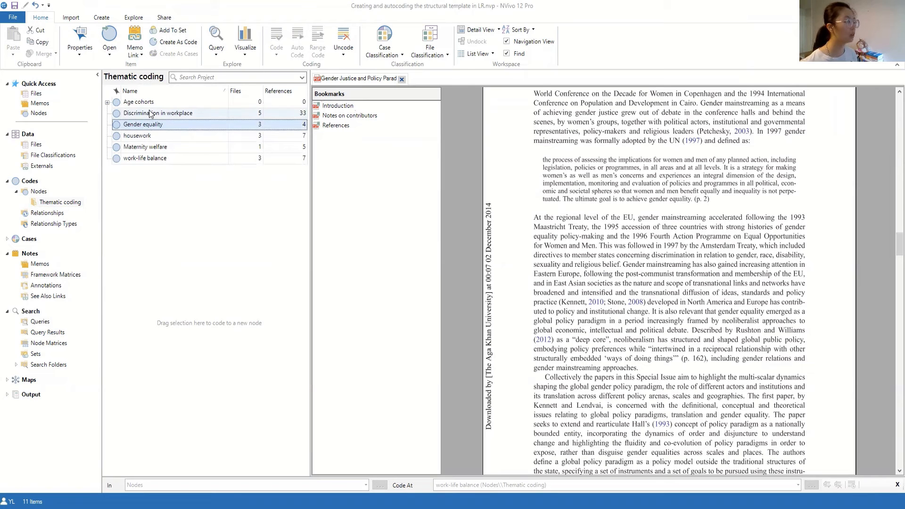
pyautogui.click(150, 114)
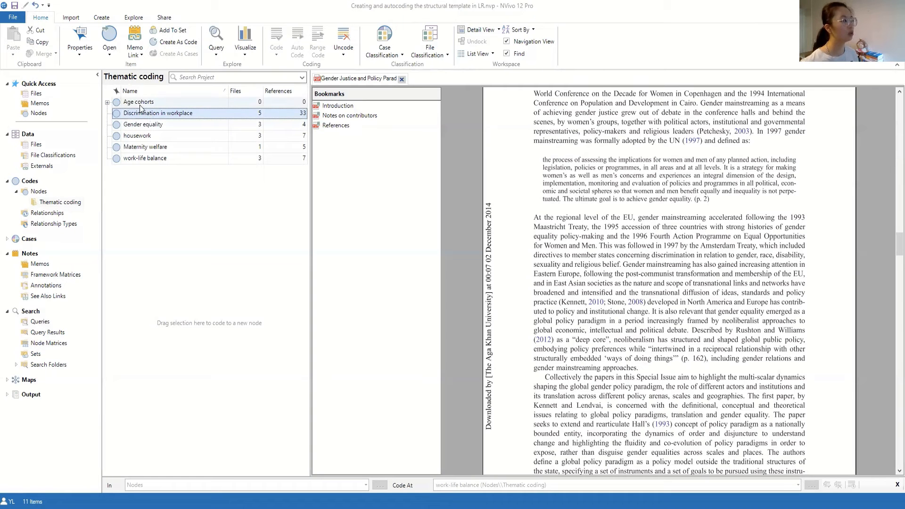
pyautogui.click(140, 104)
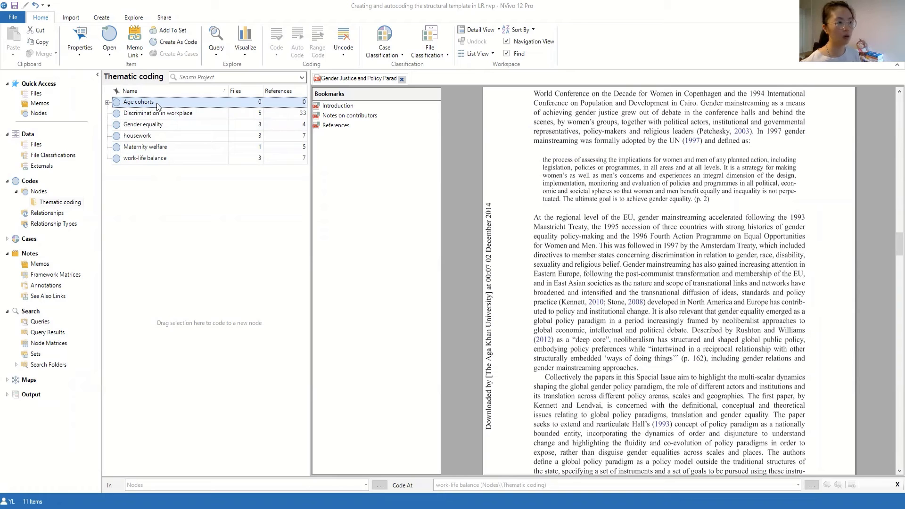
pyautogui.click(107, 102)
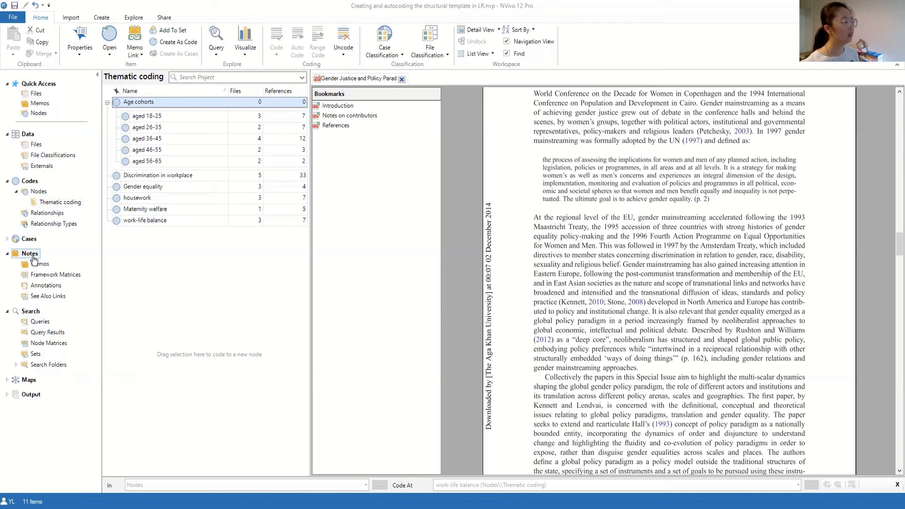
# Create a new Matrix Coding query from the Queries folder
pyautogui.click(40, 322)
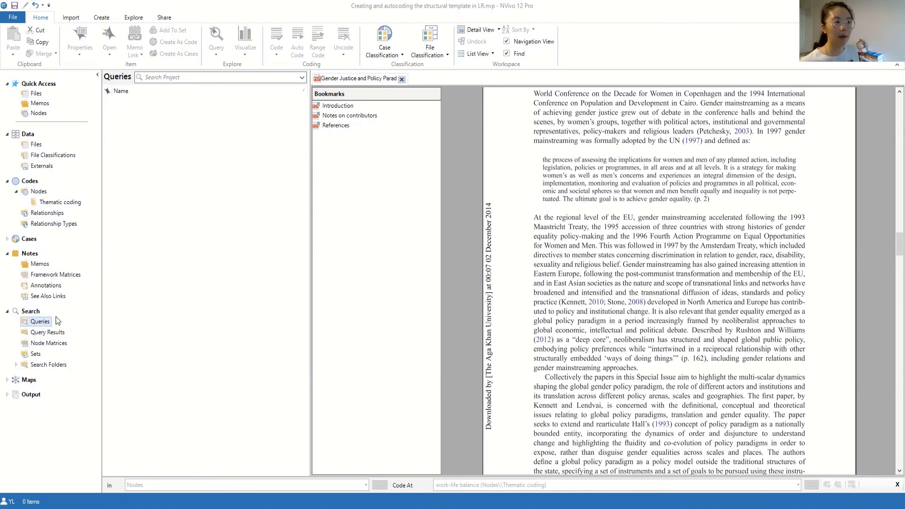
pyautogui.rightClick(37, 323)
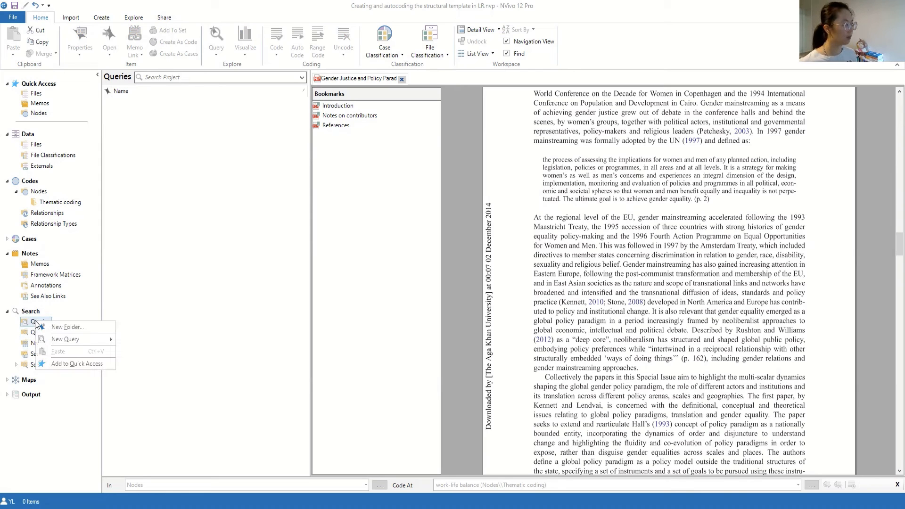
pyautogui.moveTo(50, 343)
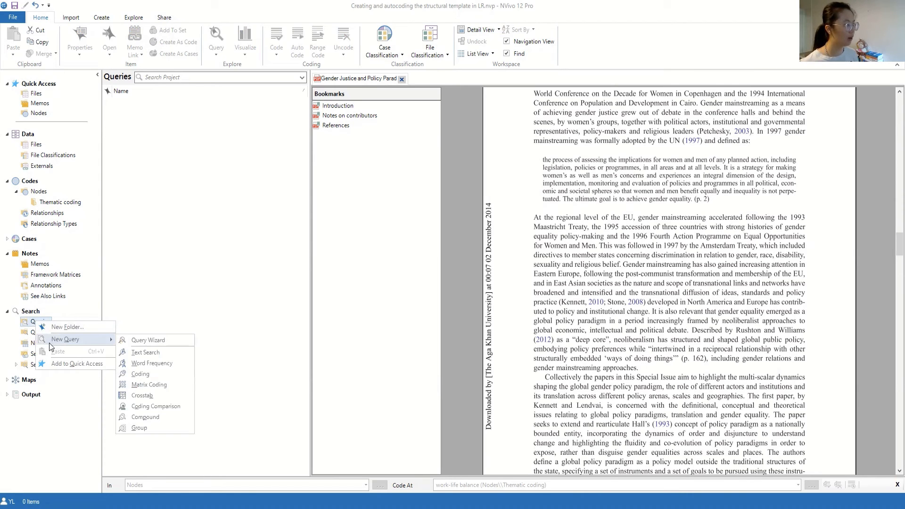
pyautogui.click(145, 388)
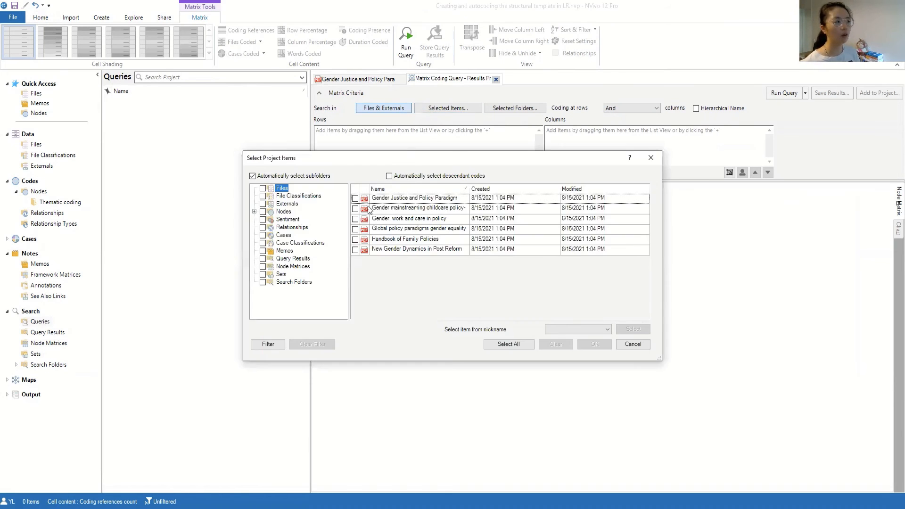
pyautogui.click(356, 199)
pyautogui.click(355, 208)
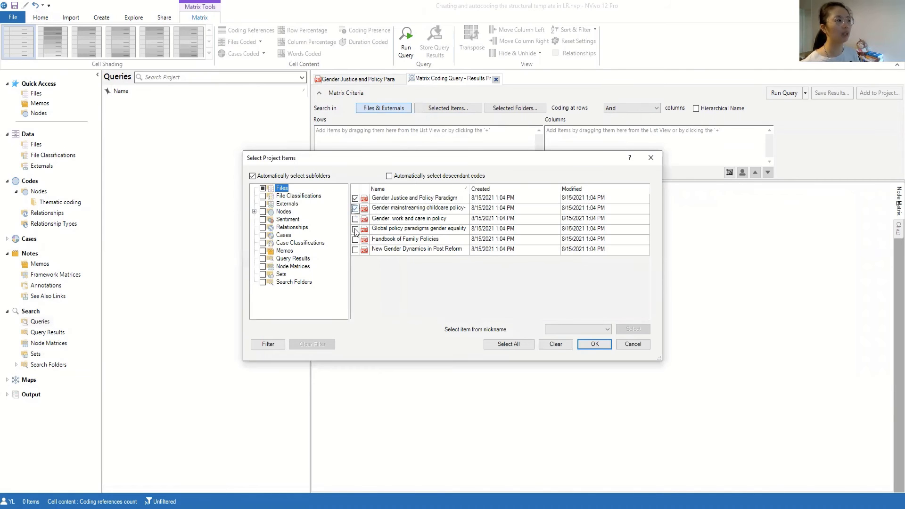
pyautogui.click(355, 218)
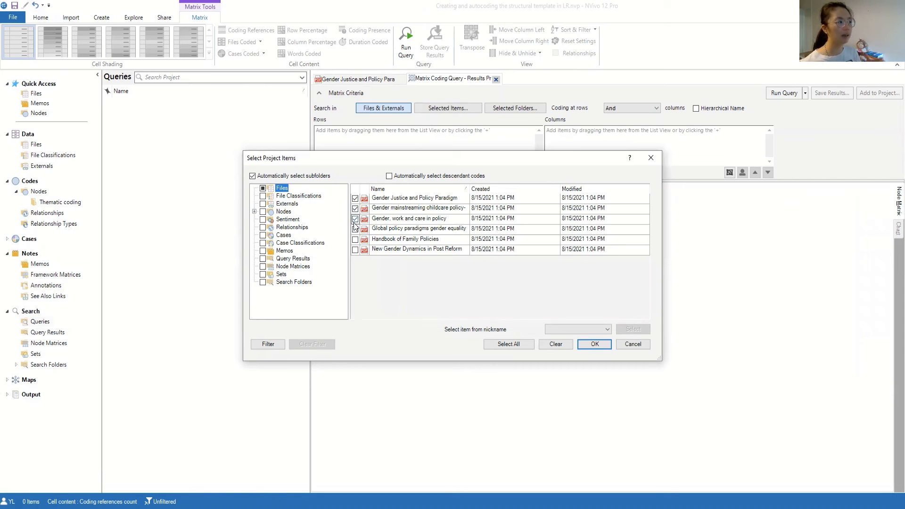
pyautogui.click(355, 208)
pyautogui.click(355, 198)
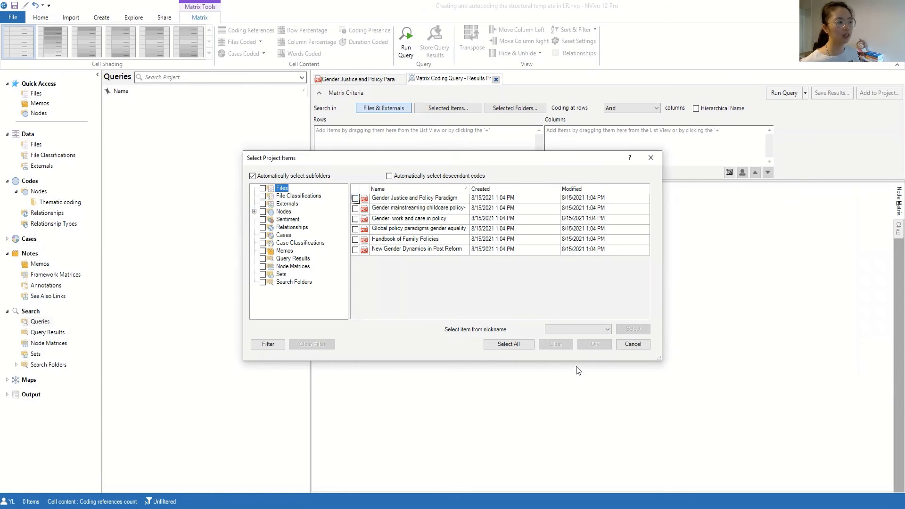
pyautogui.click(624, 347)
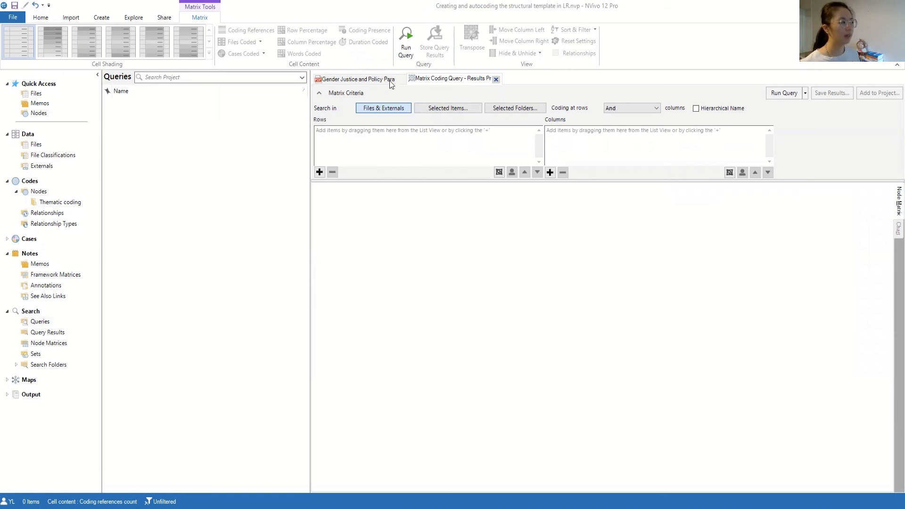
# Add the Thematic coding node Discrimination in workplace as the matrix query's row
pyautogui.click(319, 172)
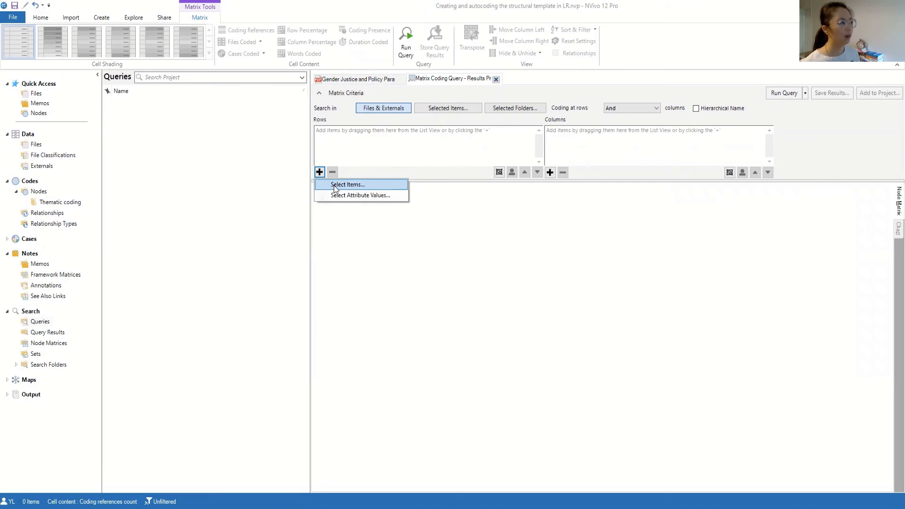
pyautogui.click(334, 185)
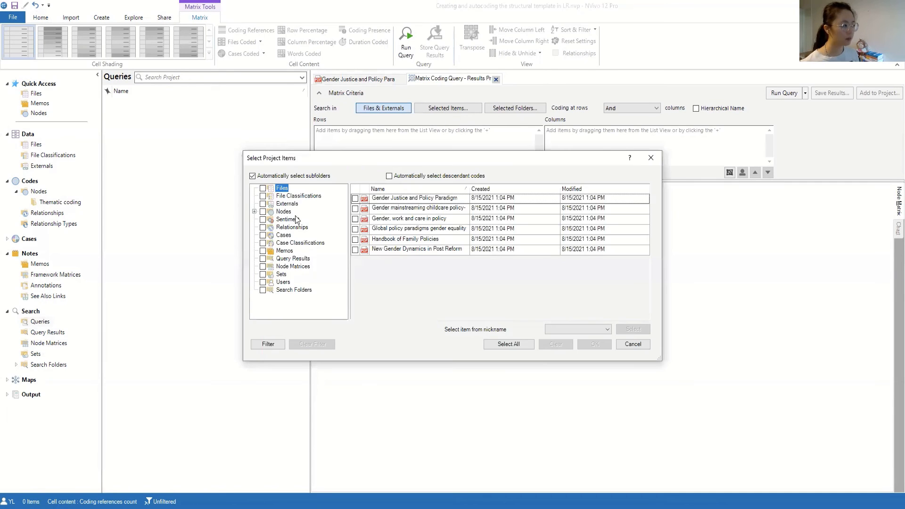
pyautogui.click(255, 212)
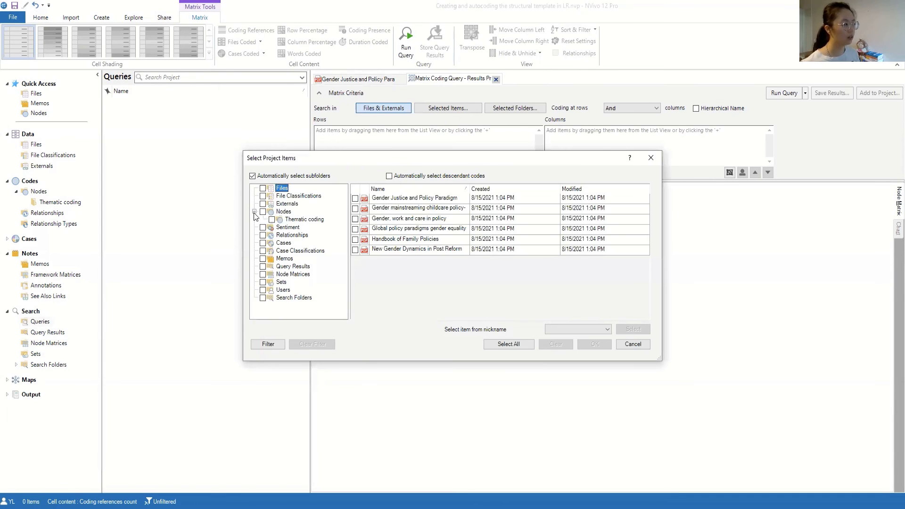
pyautogui.click(301, 221)
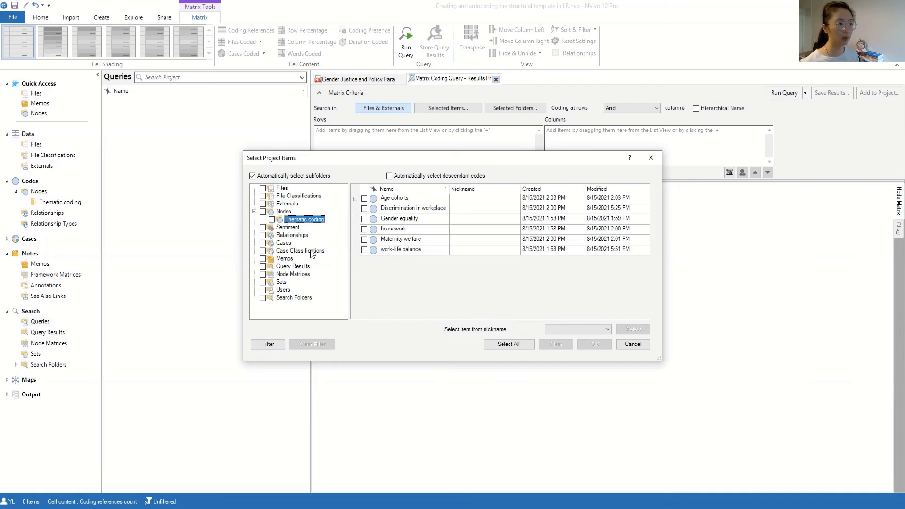
pyautogui.click(365, 209)
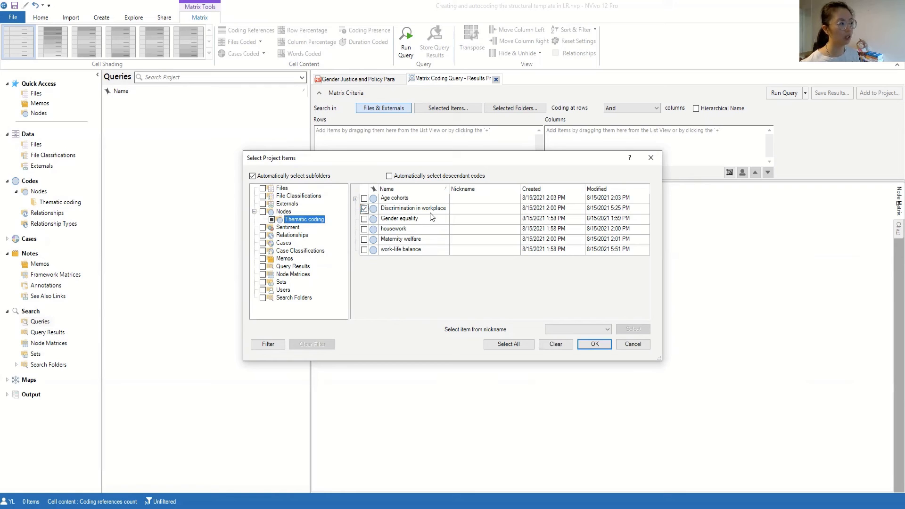
pyautogui.click(583, 341)
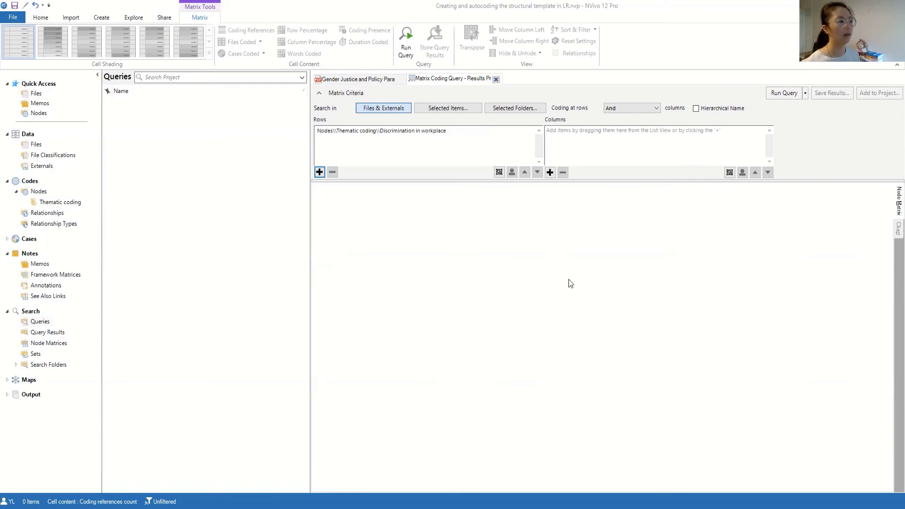
# Add the five Age cohorts child nodes, aged 18-25 through aged 56-65, as the matrix query's columns
pyautogui.click(550, 172)
pyautogui.click(578, 185)
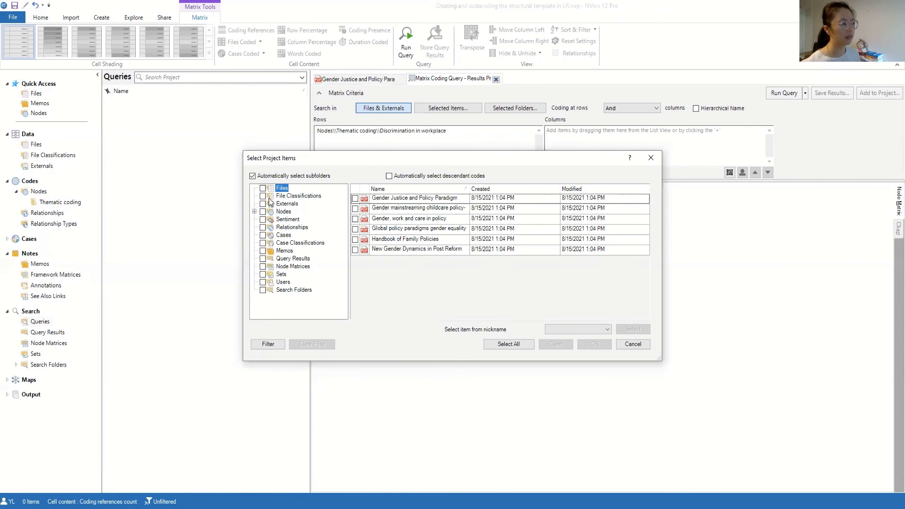
pyautogui.click(254, 212)
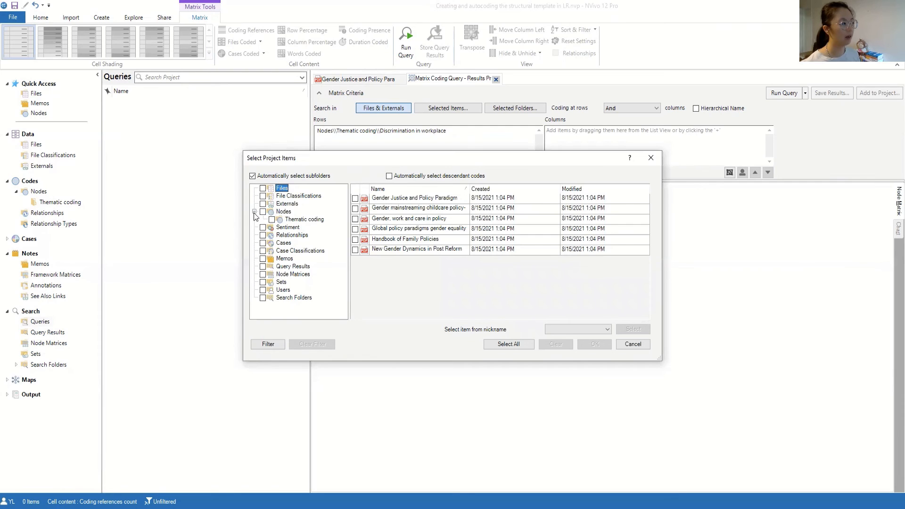
pyautogui.click(304, 220)
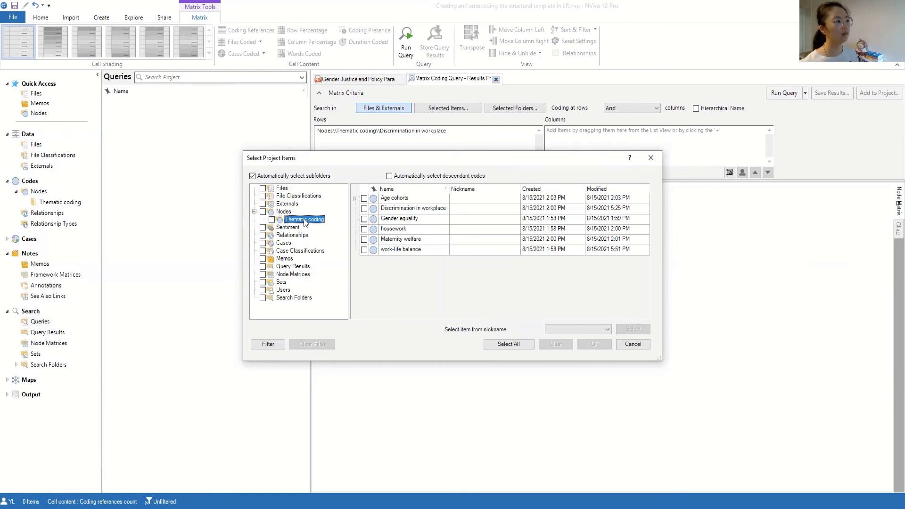
pyautogui.click(355, 199)
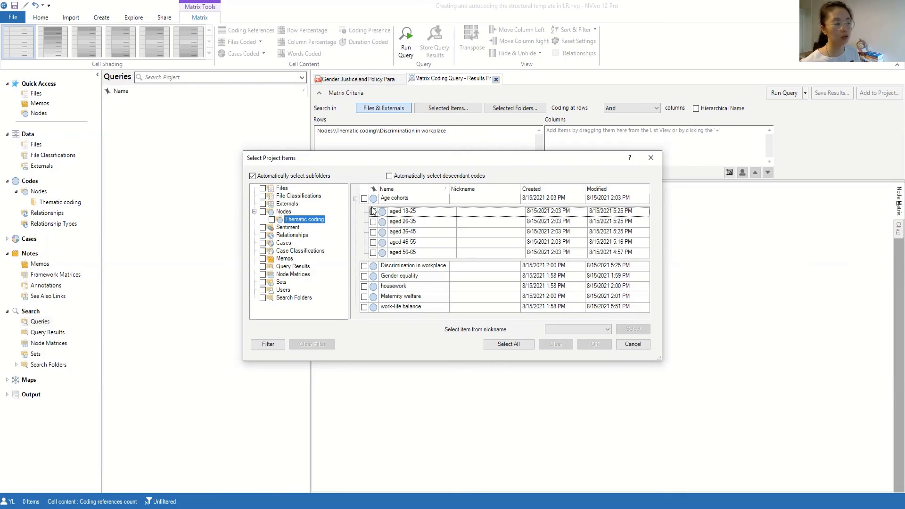
pyautogui.click(373, 211)
pyautogui.click(373, 222)
pyautogui.click(373, 232)
pyautogui.click(373, 242)
pyautogui.click(373, 253)
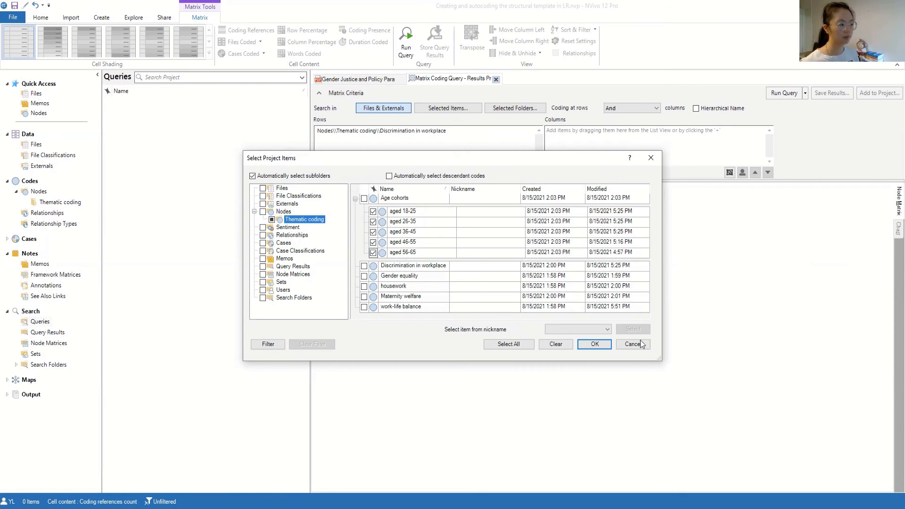
pyautogui.click(593, 343)
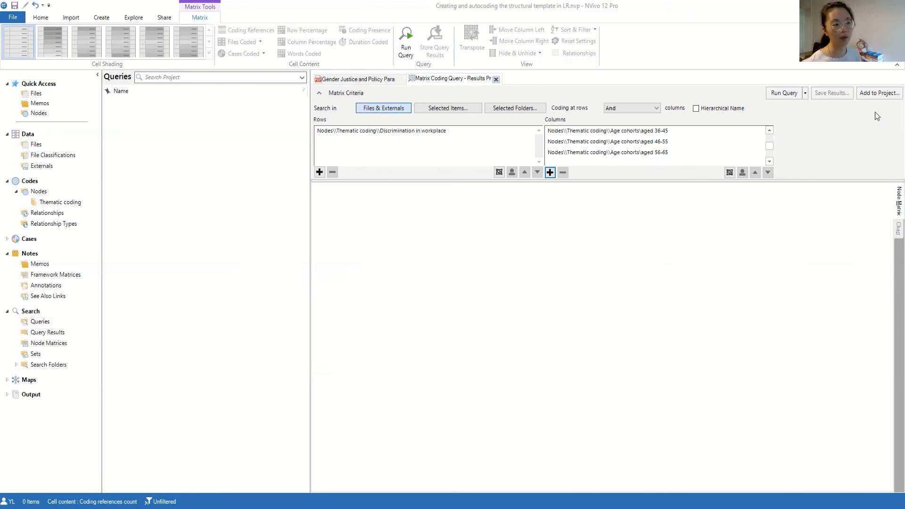
# Save the query to the project as "Matrix_discrimination and age cohorts" and run it
pyautogui.click(867, 94)
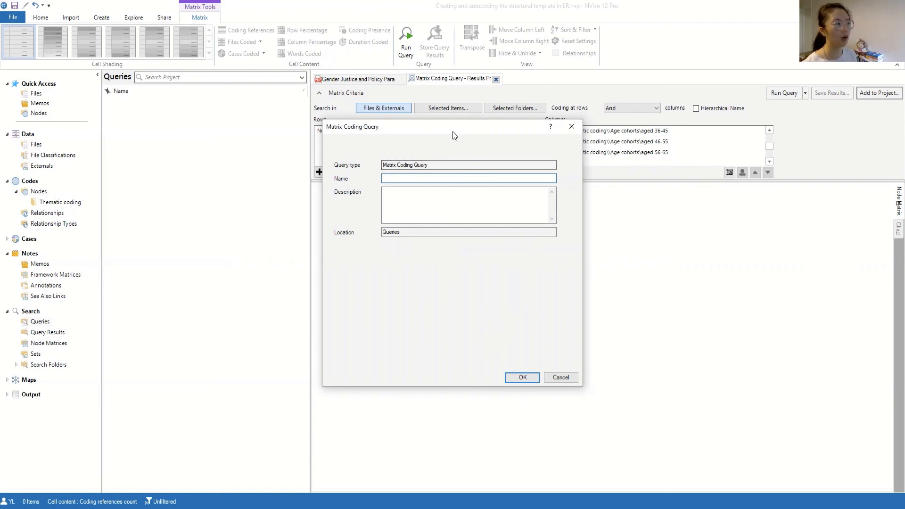
pyautogui.moveTo(356, 130); pyautogui.dragTo(357, 194)
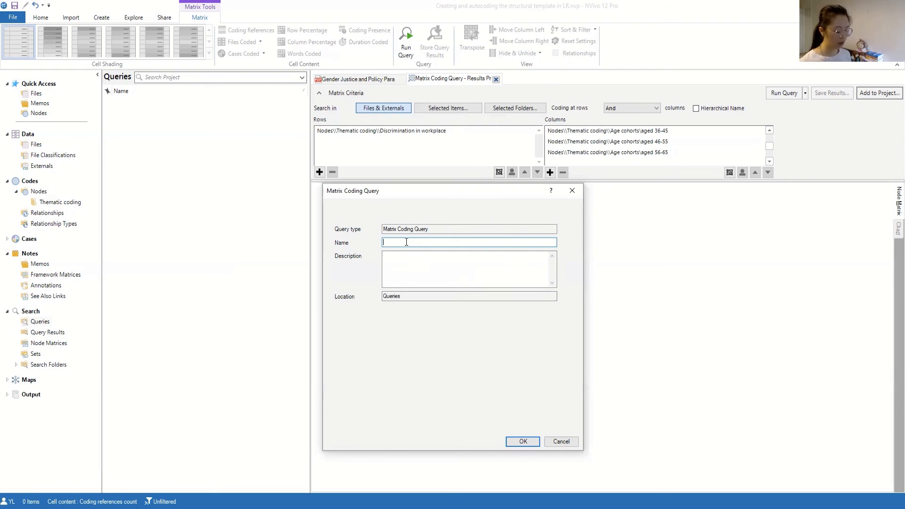
pyautogui.write('Matrix')
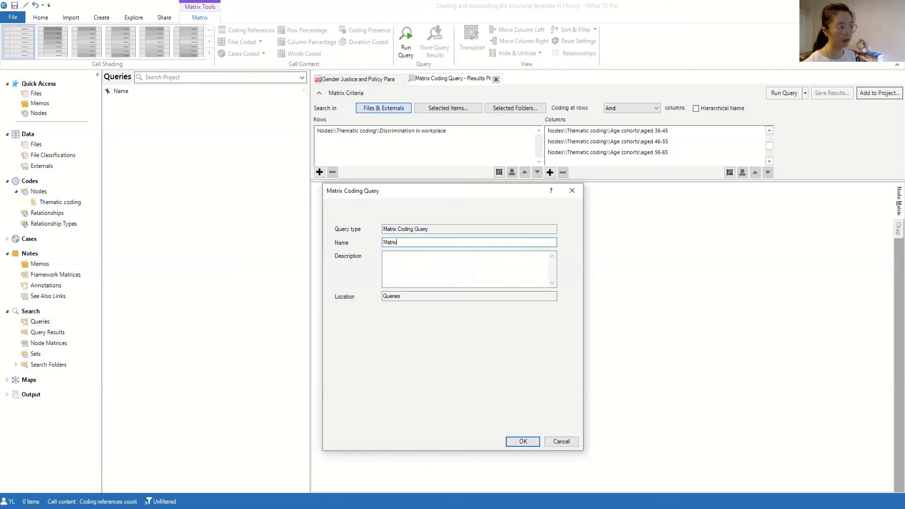
pyautogui.write('_')
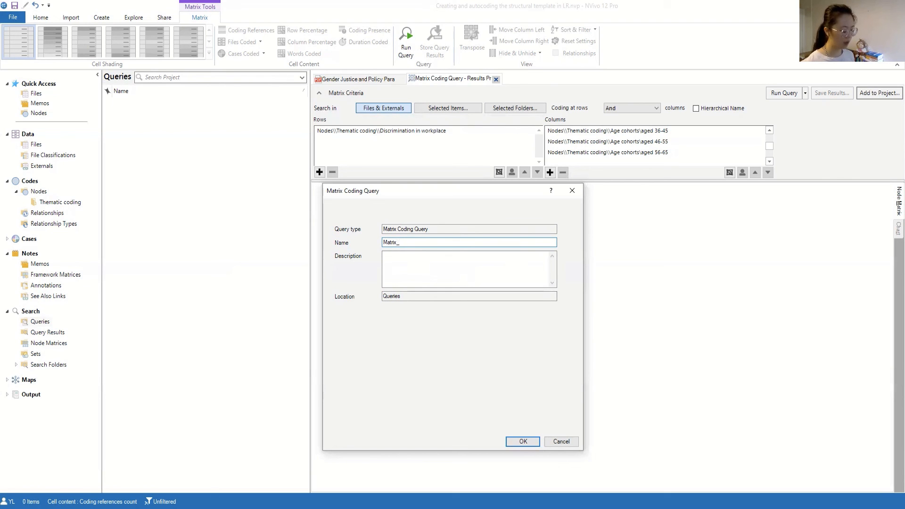
pyautogui.write('discrimin')
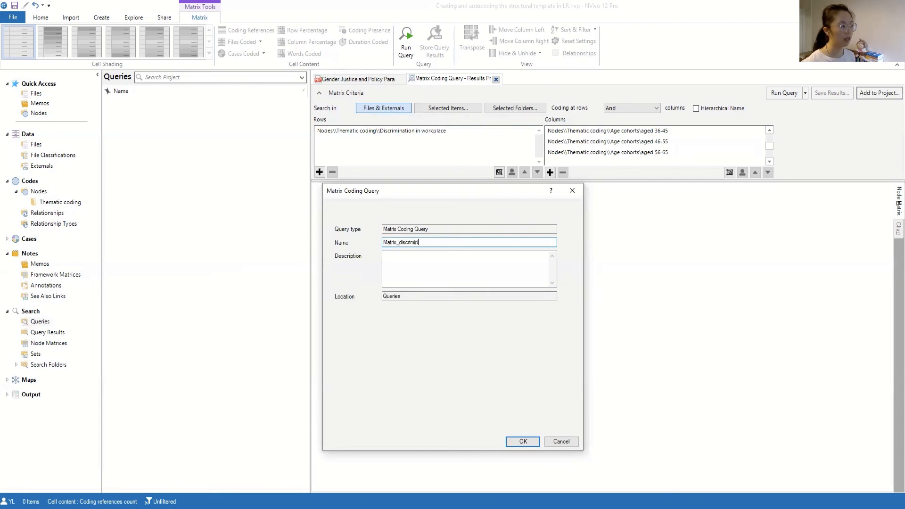
pyautogui.write('ation and ')
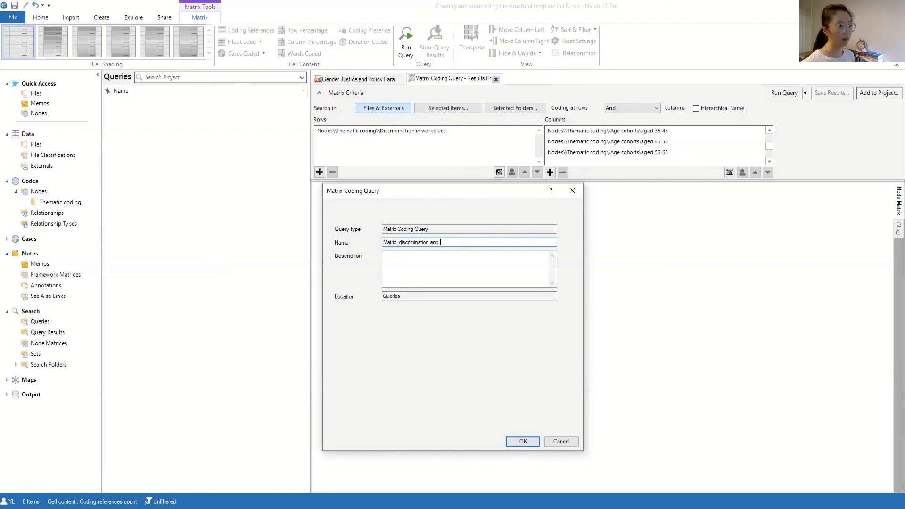
pyautogui.write('age cohorts')
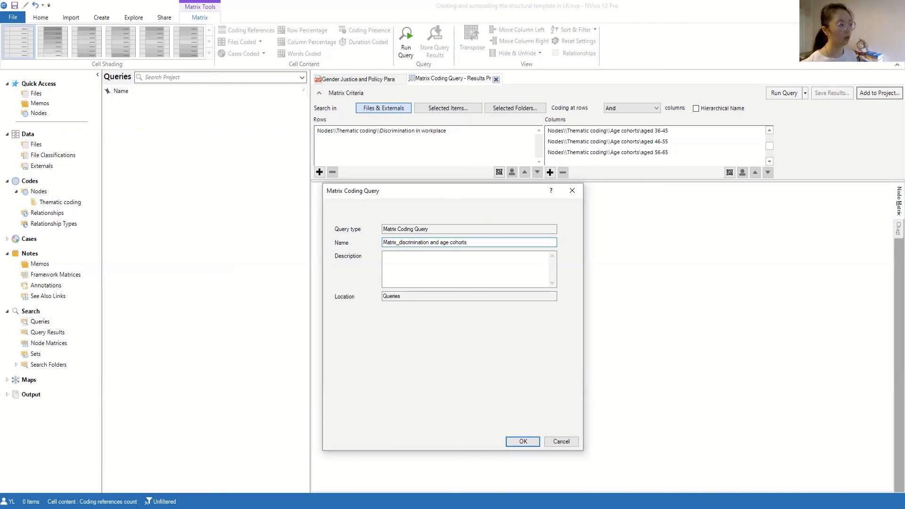
pyautogui.click(528, 445)
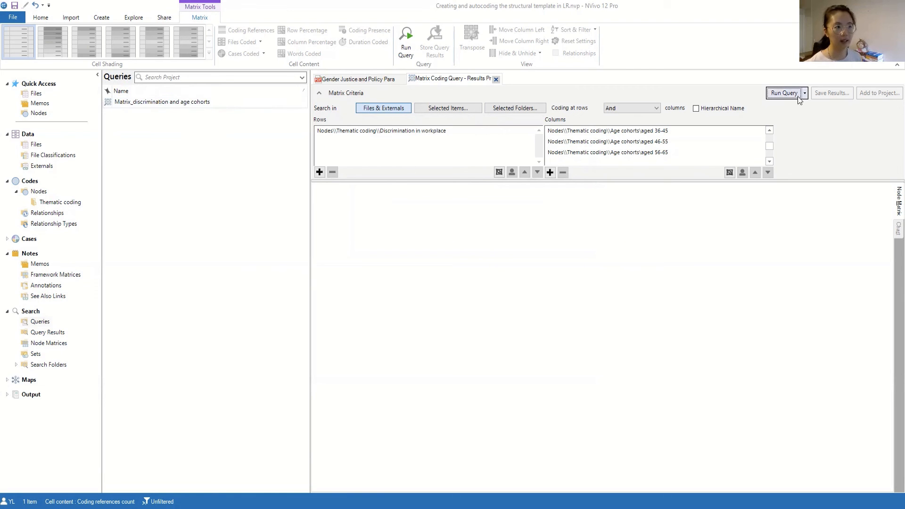
pyautogui.click(785, 93)
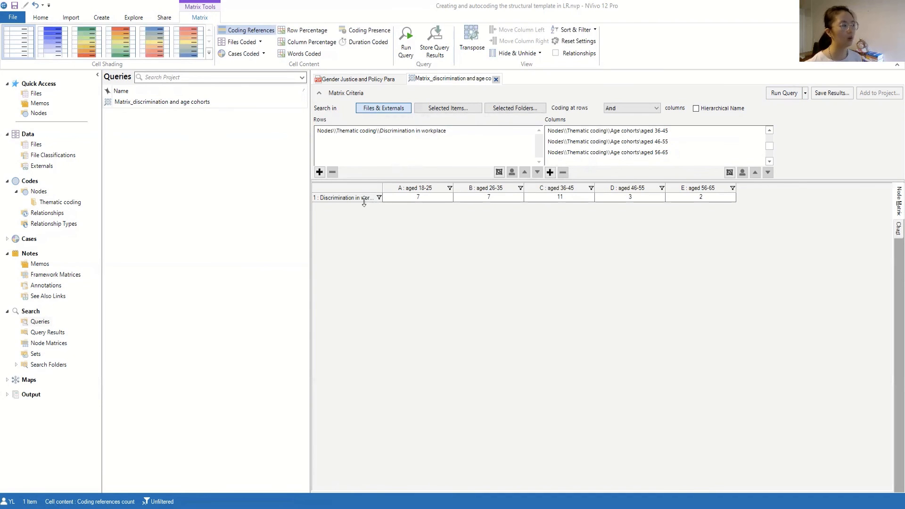
# Examine the matrix result cells for Discrimination in workplace across each age cohort column
pyautogui.click(346, 198)
pyautogui.click(401, 244)
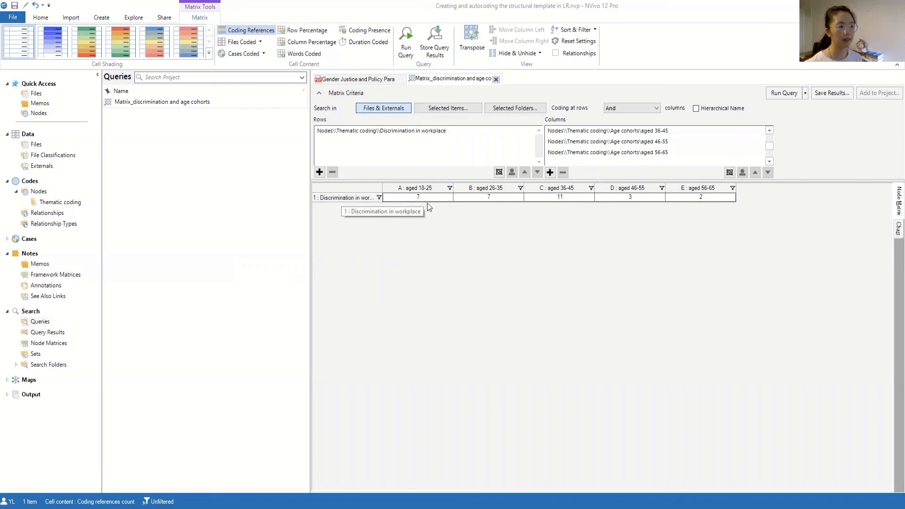
pyautogui.click(557, 198)
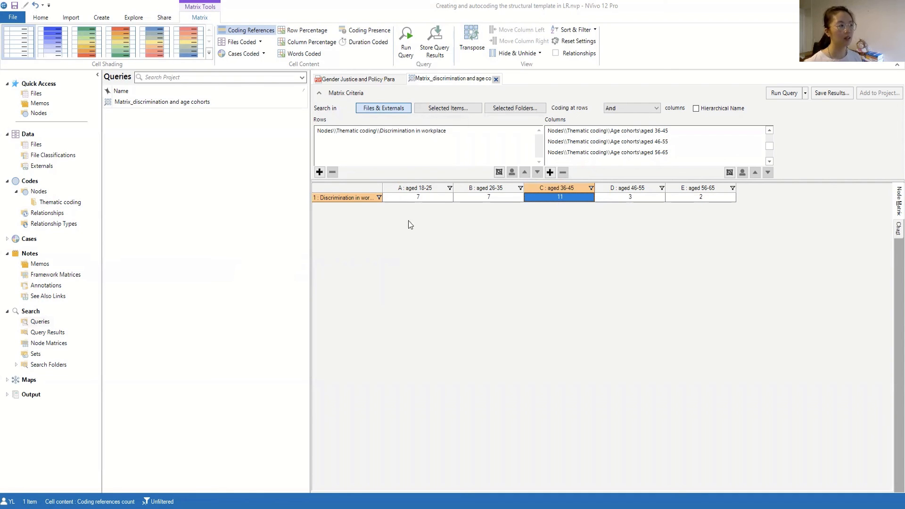
pyautogui.click(405, 198)
pyautogui.click(482, 202)
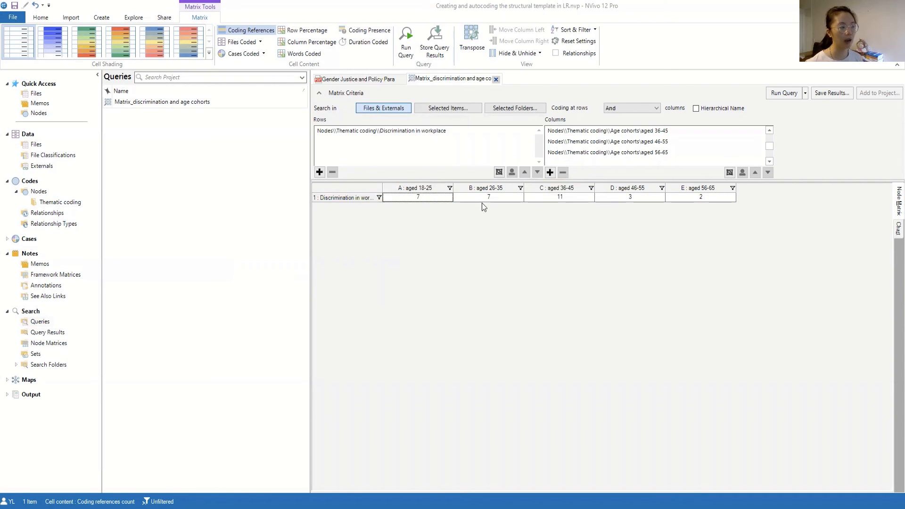
pyautogui.click(424, 199)
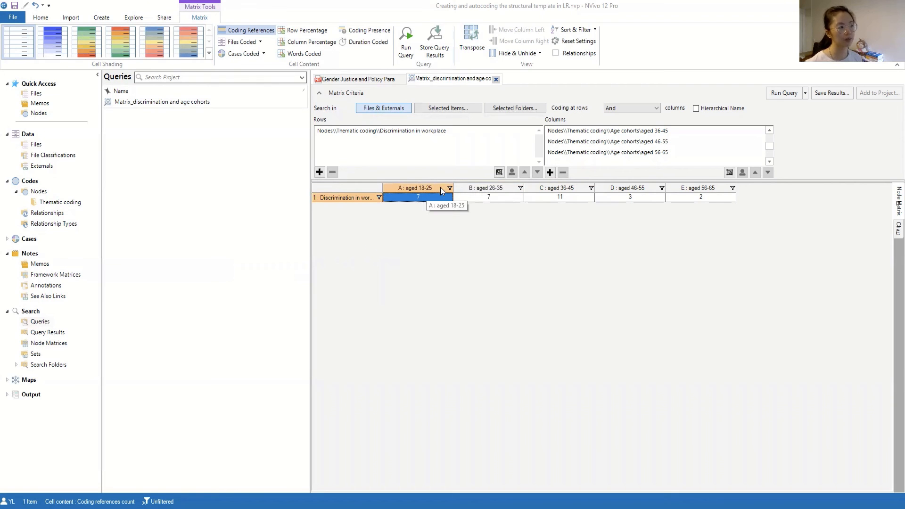
pyautogui.click(501, 196)
pyautogui.click(434, 198)
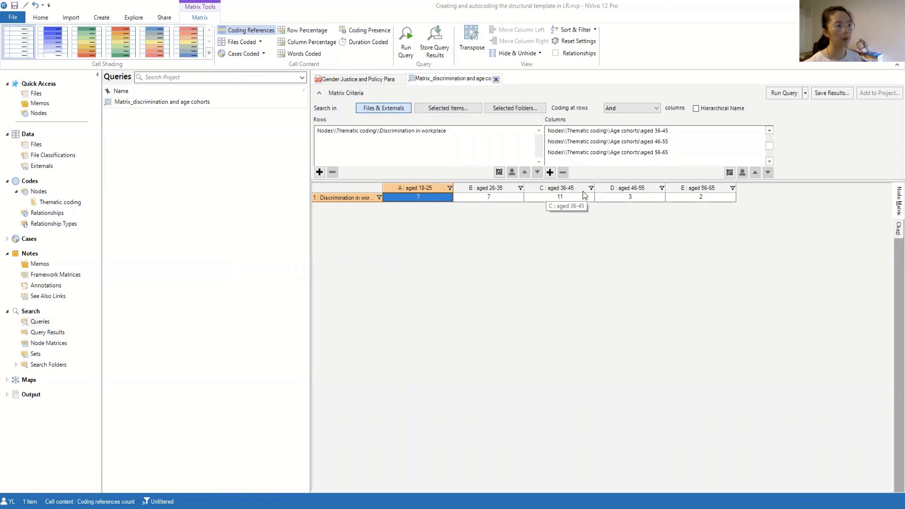
pyautogui.click(628, 198)
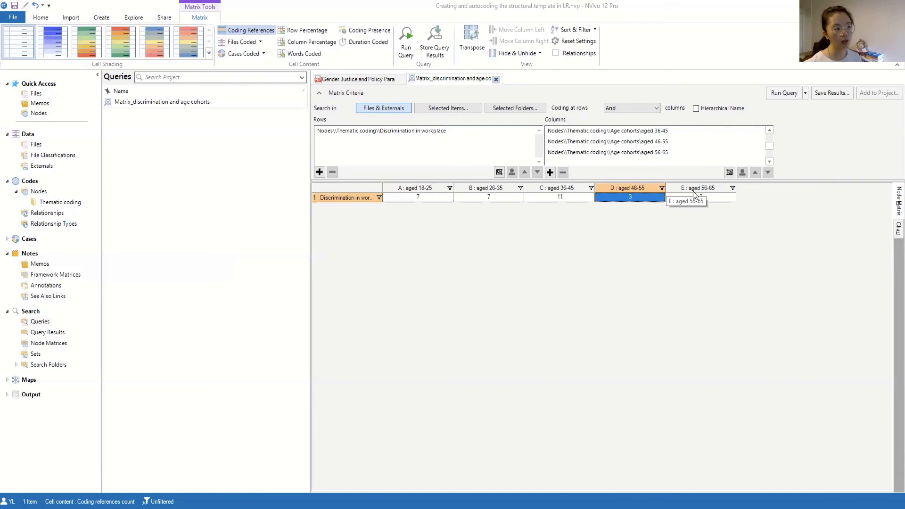
pyautogui.click(668, 198)
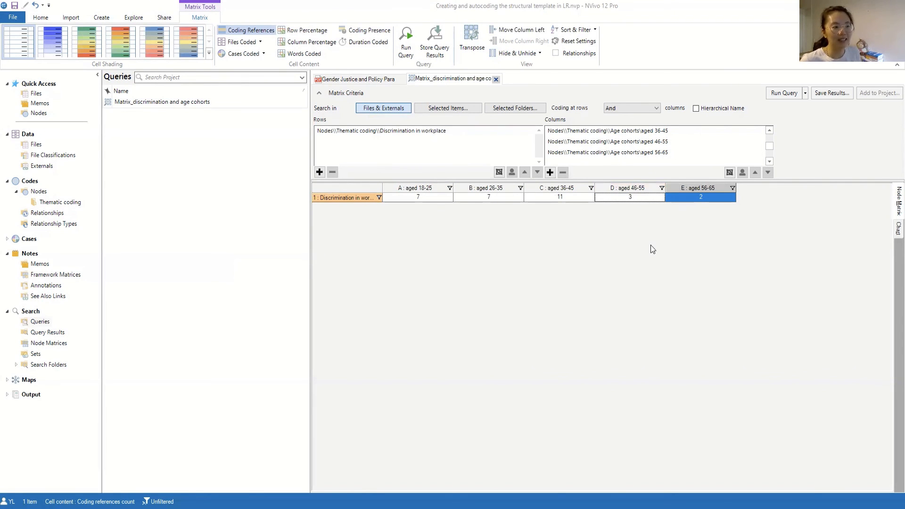
pyautogui.click(647, 228)
pyautogui.click(652, 200)
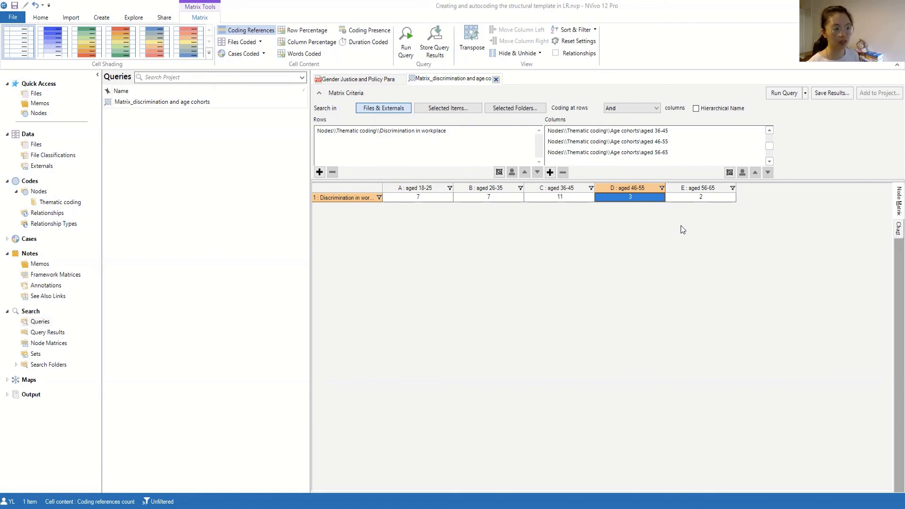
pyautogui.click(540, 267)
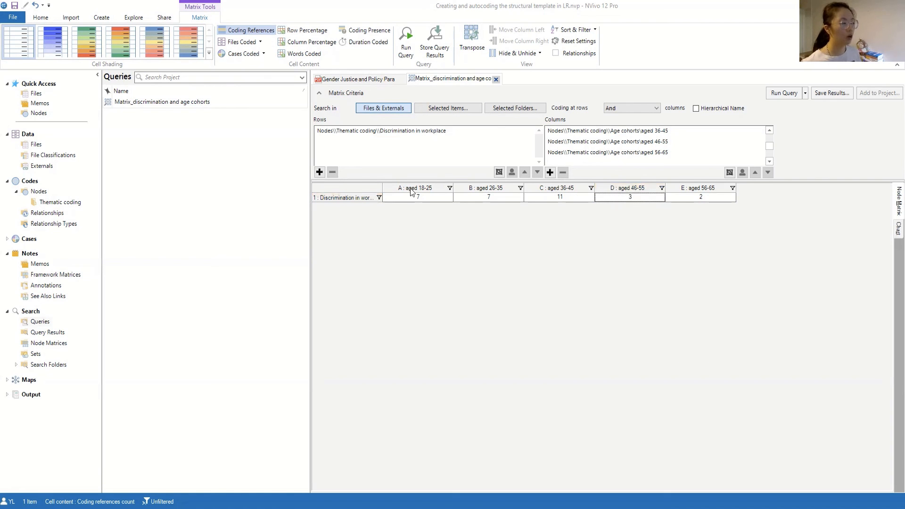